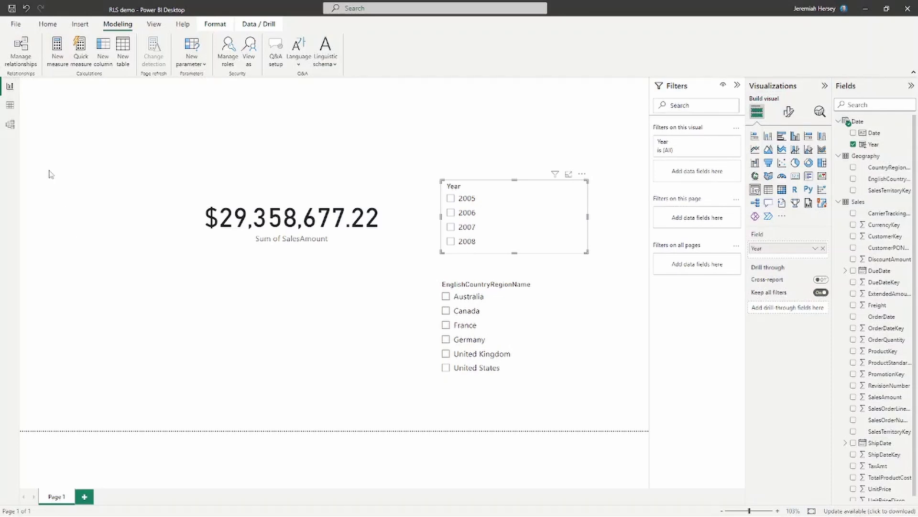
Step: Open the data model diagram and examine the relationships linking the Geography and Date tables to Sales
left_click(10, 125)
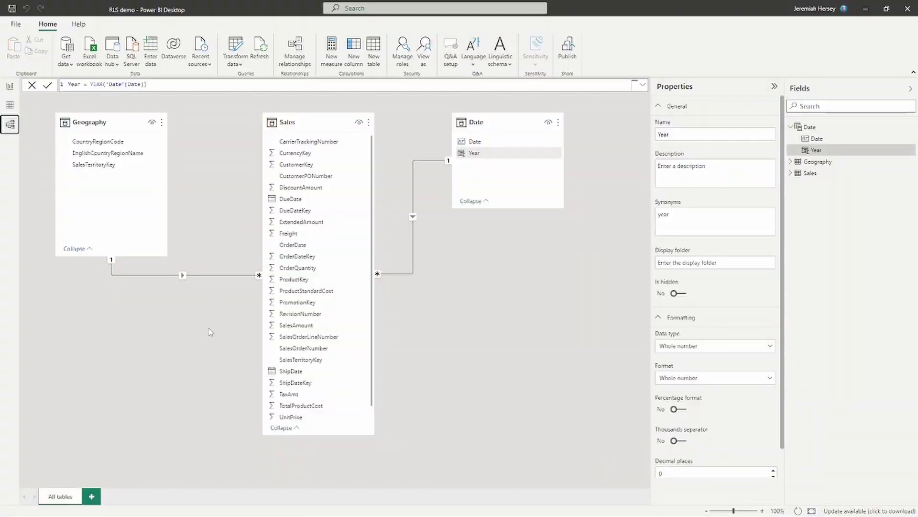
left_click_drag(173, 283, 164, 318)
left_click_drag(429, 225, 489, 291)
key("Escape")
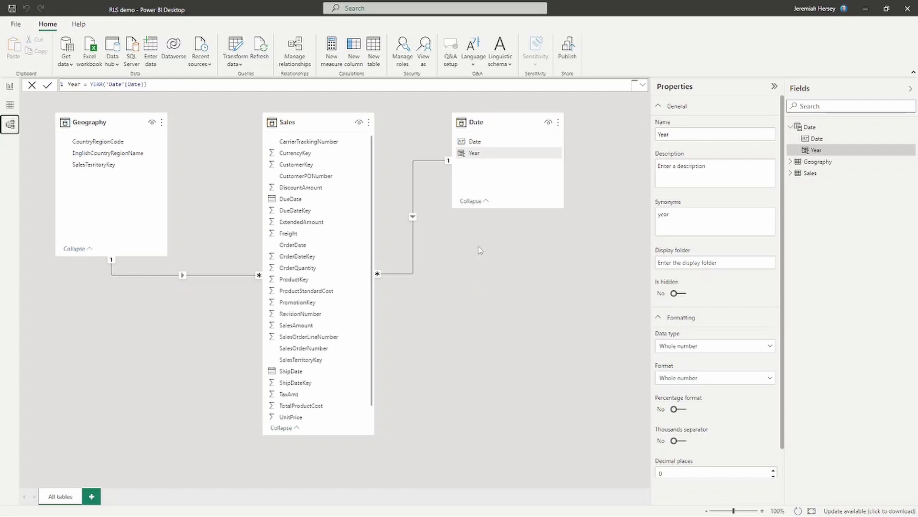
Step: Review the security roles' filters: the 2008 role's filter on Date and the United States role's filter on Geography
left_click(409, 68)
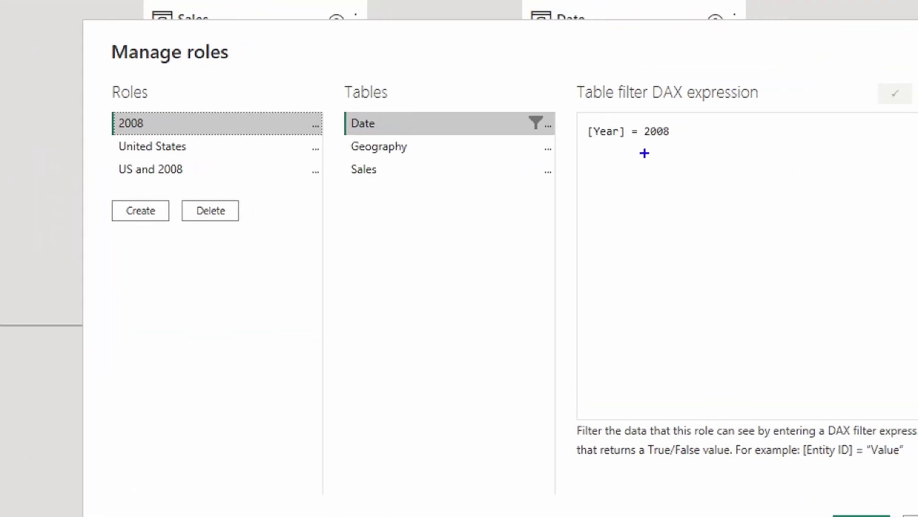
left_click_drag(638, 145, 646, 196)
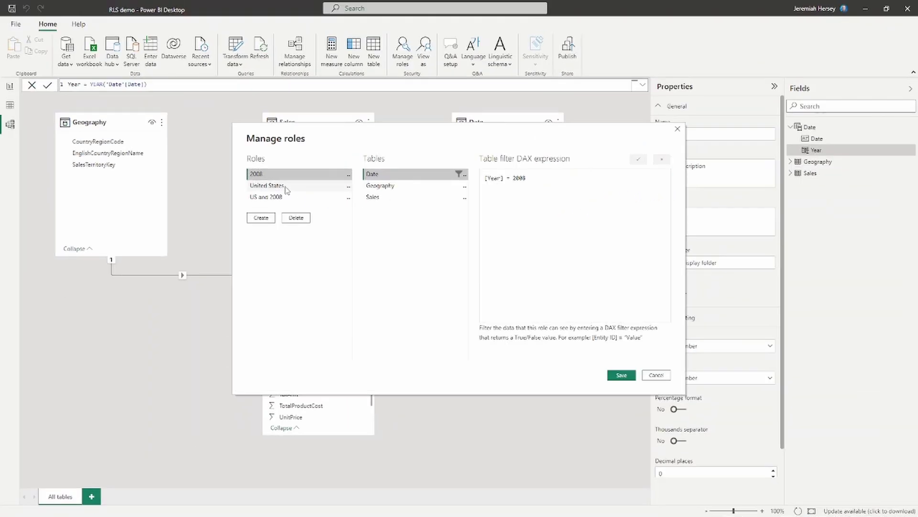
left_click(286, 189)
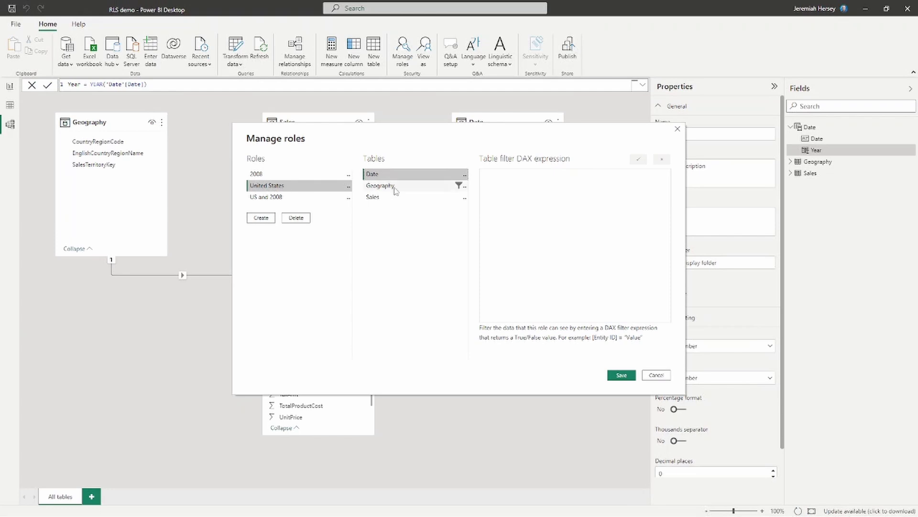
left_click(412, 189)
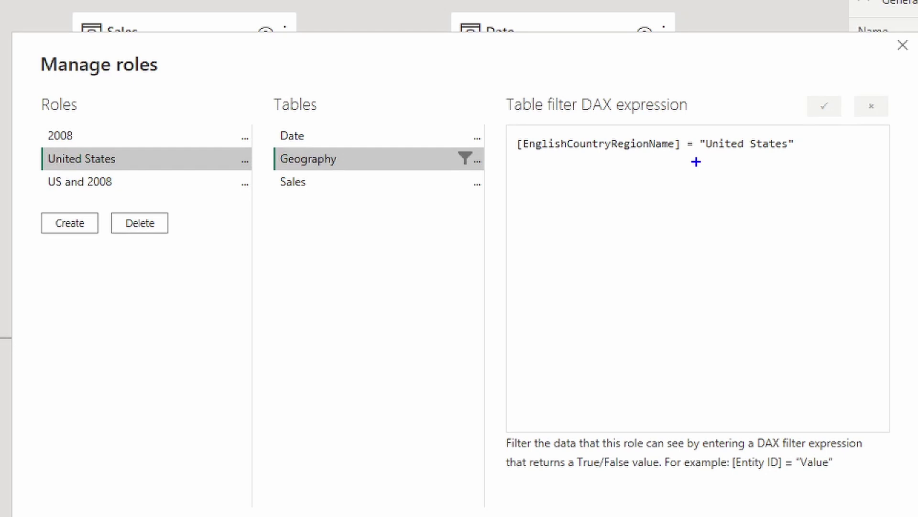
left_click_drag(696, 162, 701, 198)
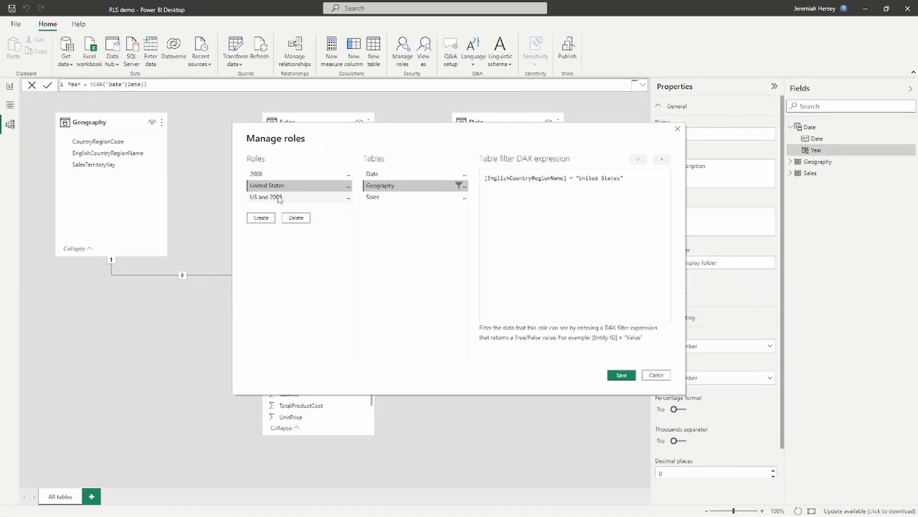
Step: Review the US and 2008 role's filters on the Date and Geography tables, and close the role manager without saving
left_click(105, 186)
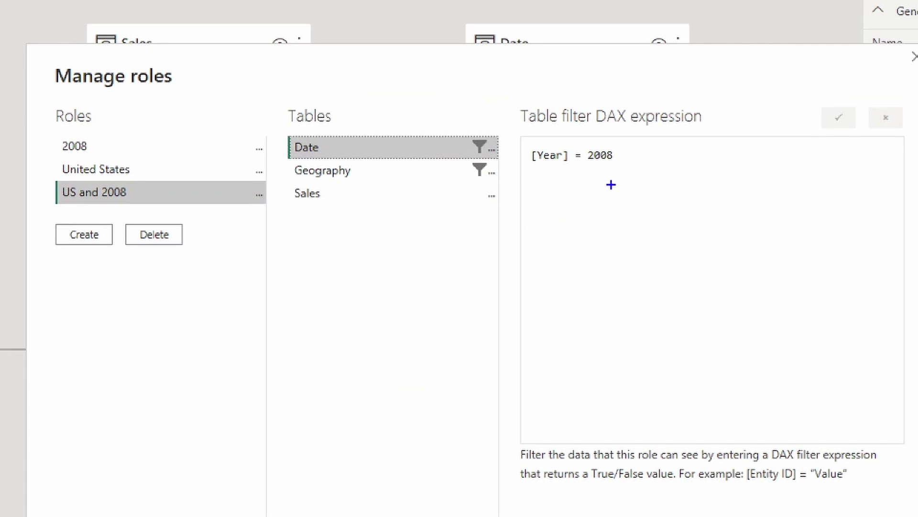
left_click_drag(593, 168, 608, 210)
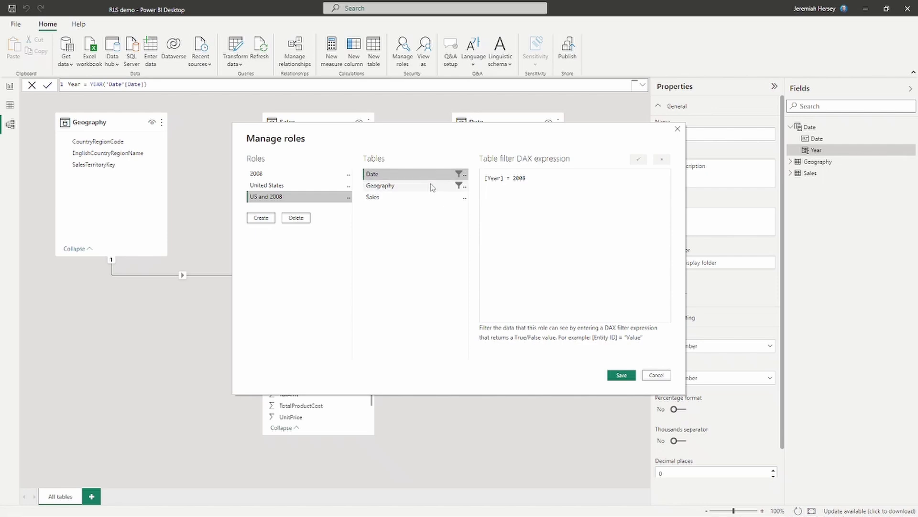
left_click(426, 173)
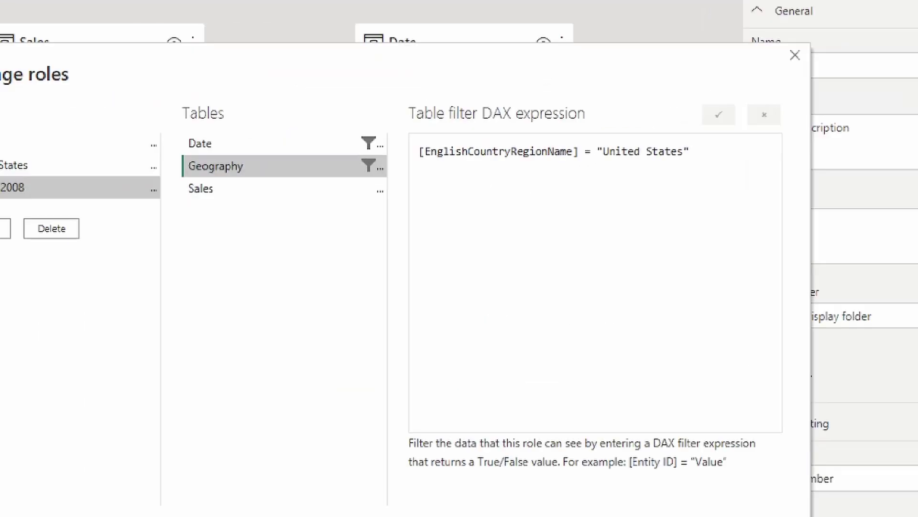
mouse_move(568, 190)
left_mouse_down()
mouse_move(573, 213)
mouse_move(592, 222)
left_mouse_up()
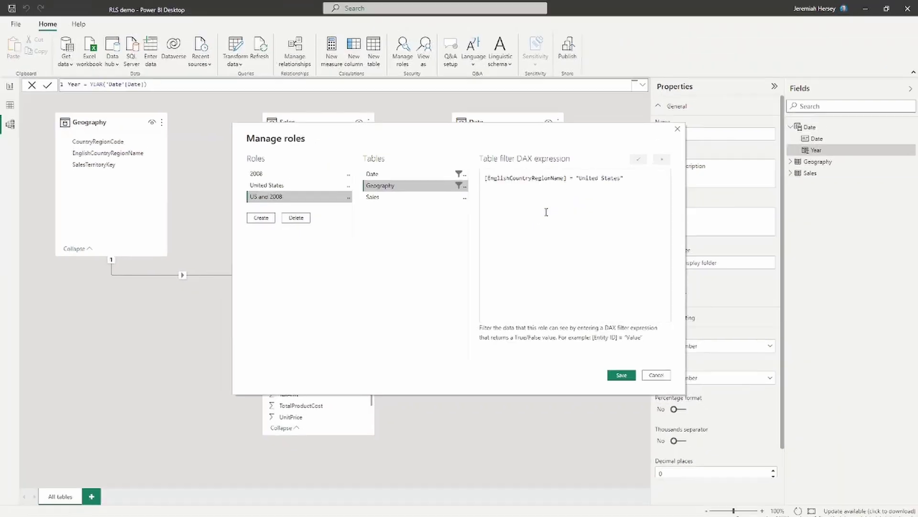
left_click(655, 376)
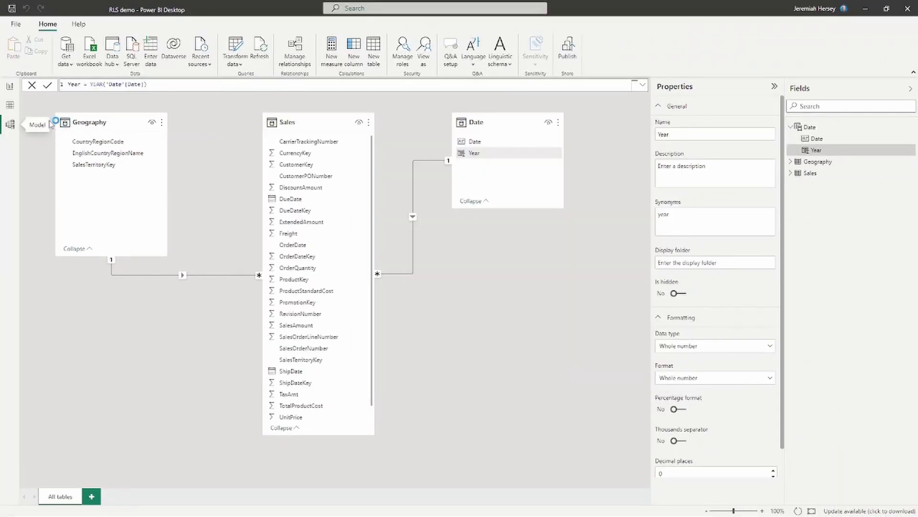
Step: Return to the report, check the sales total with the Year slicer set to 2008, and clear that selection
left_click(10, 86)
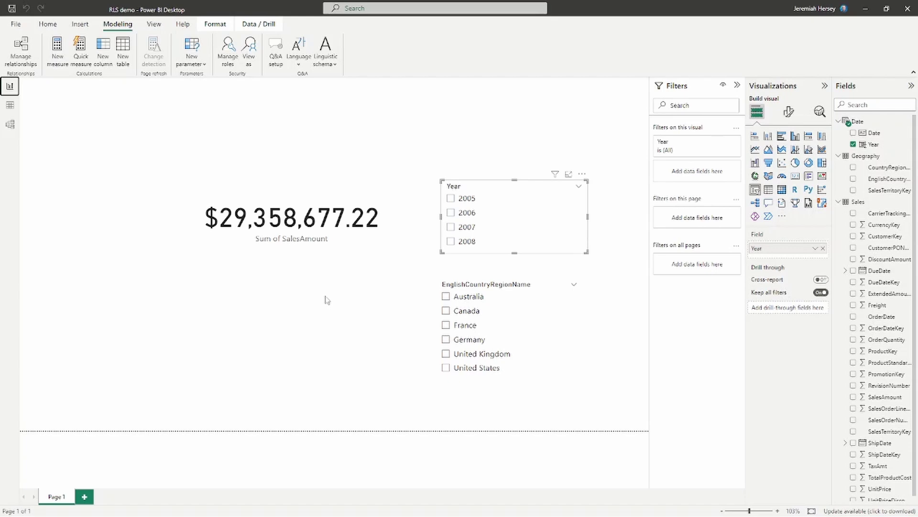
left_click(451, 242)
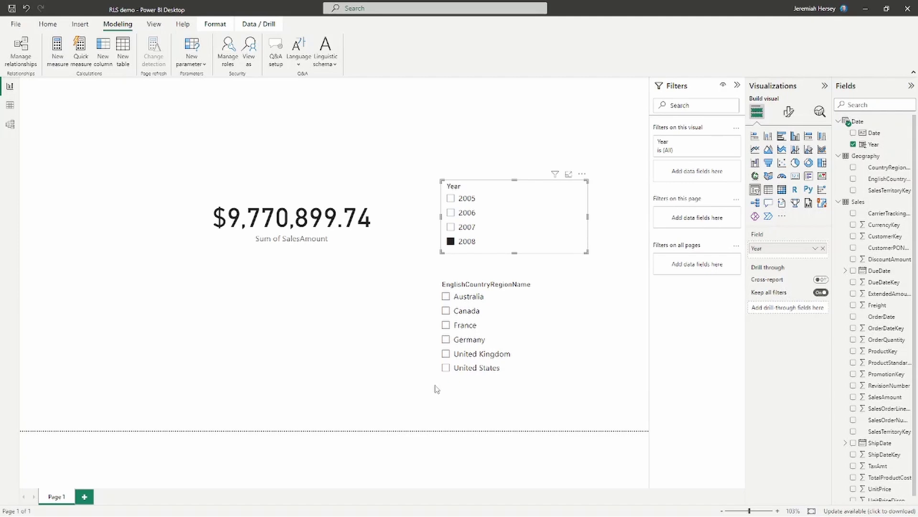
left_click_drag(420, 266, 603, 410)
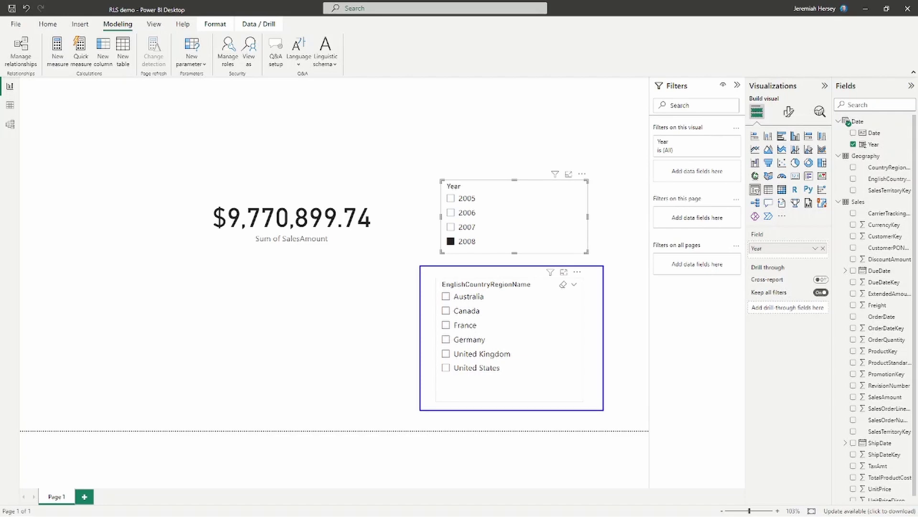
left_click(450, 241)
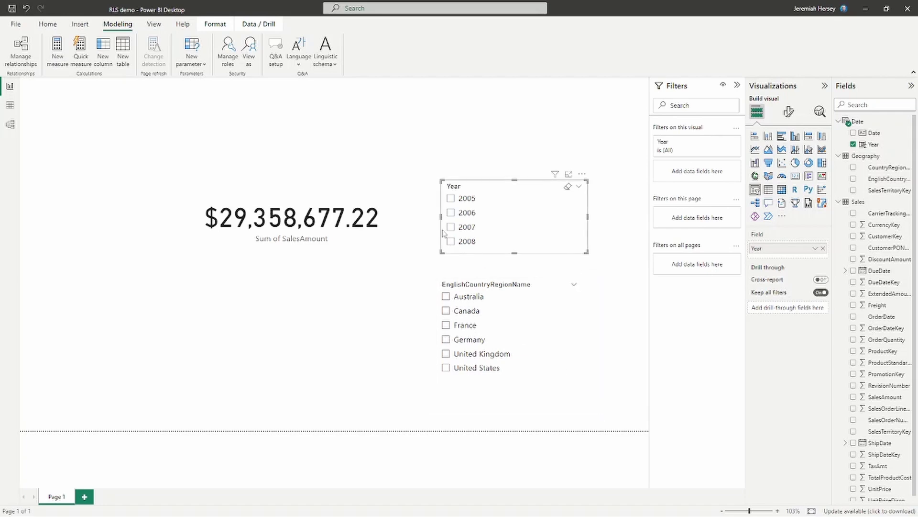
Step: View the report as the 2008 role
left_click(249, 61)
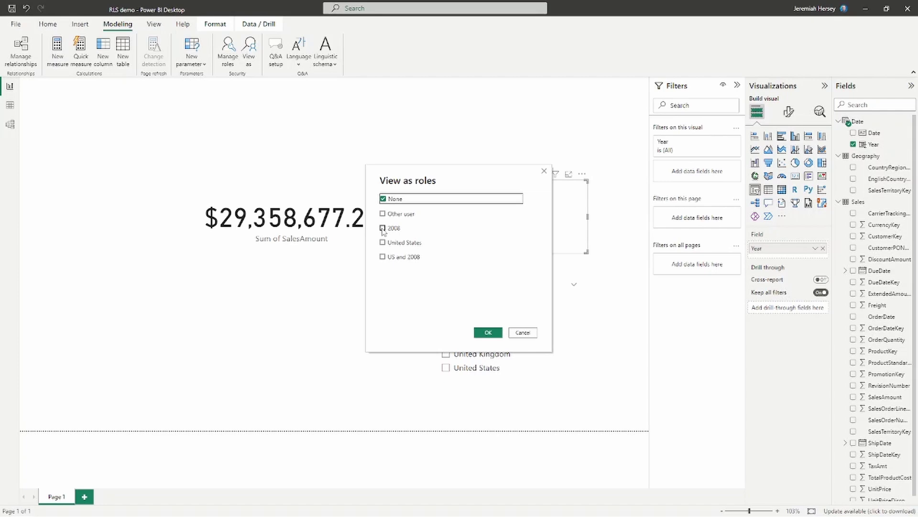
left_click(383, 228)
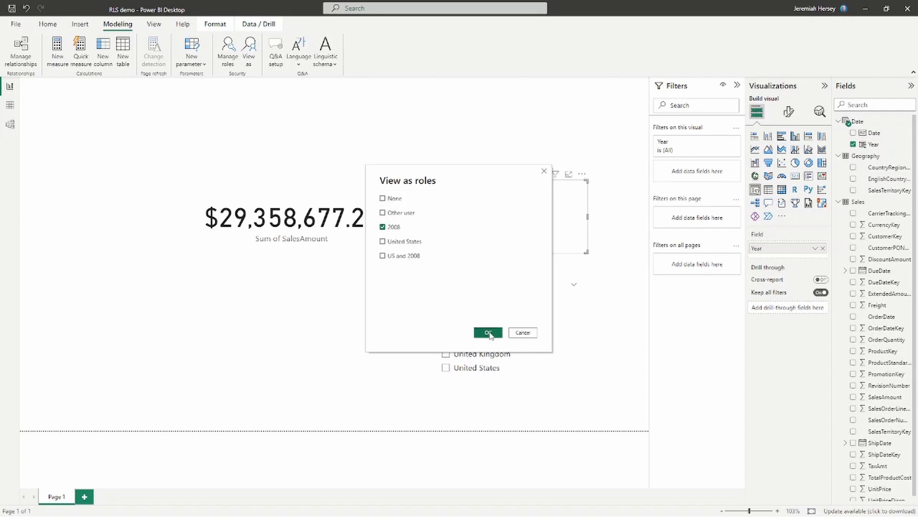
left_click(489, 333)
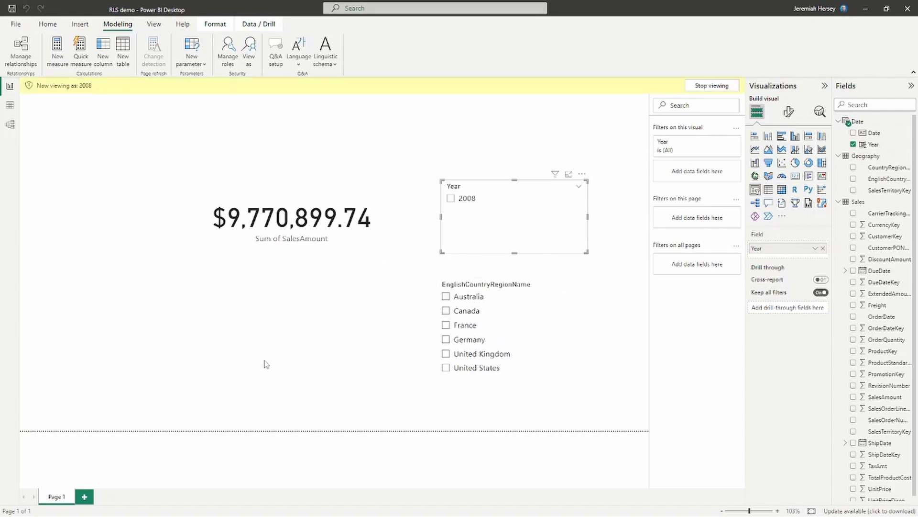
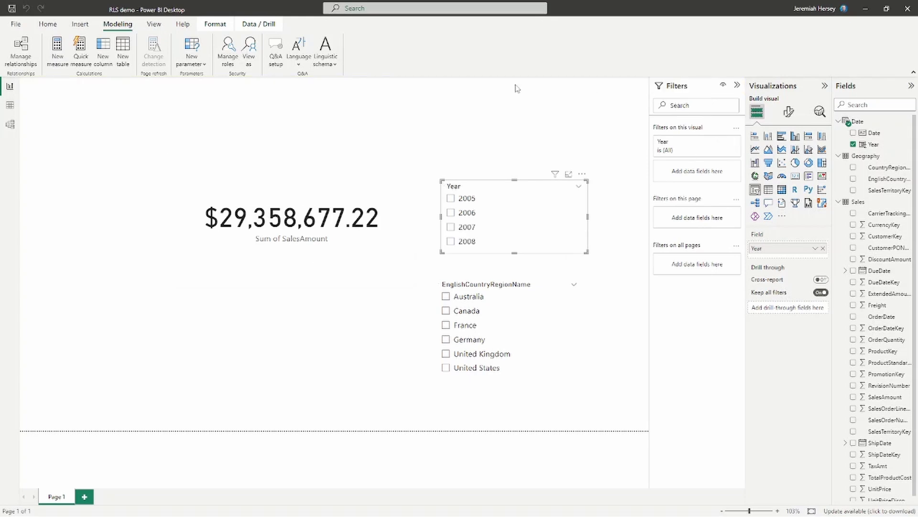
Step: View the report as the United States role, inspect the Year slicer, and stop viewing as that role
left_click(253, 64)
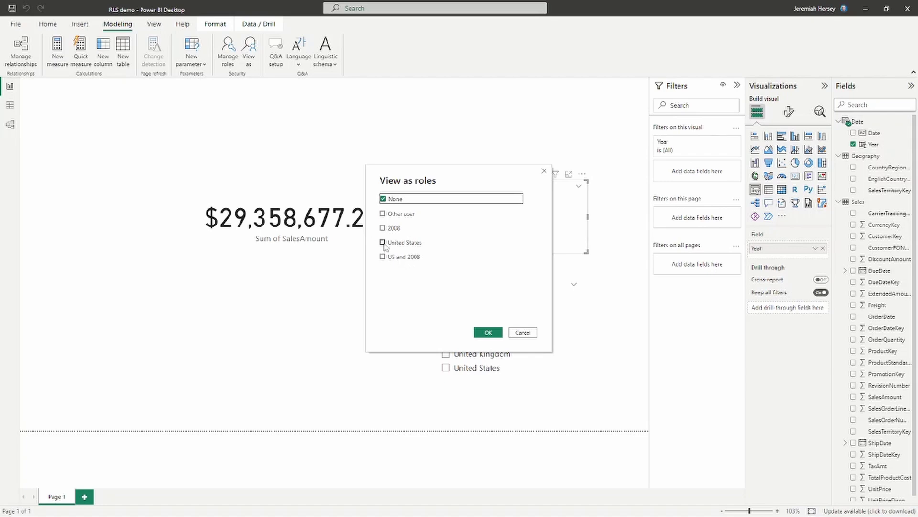
left_click(382, 242)
left_click(499, 336)
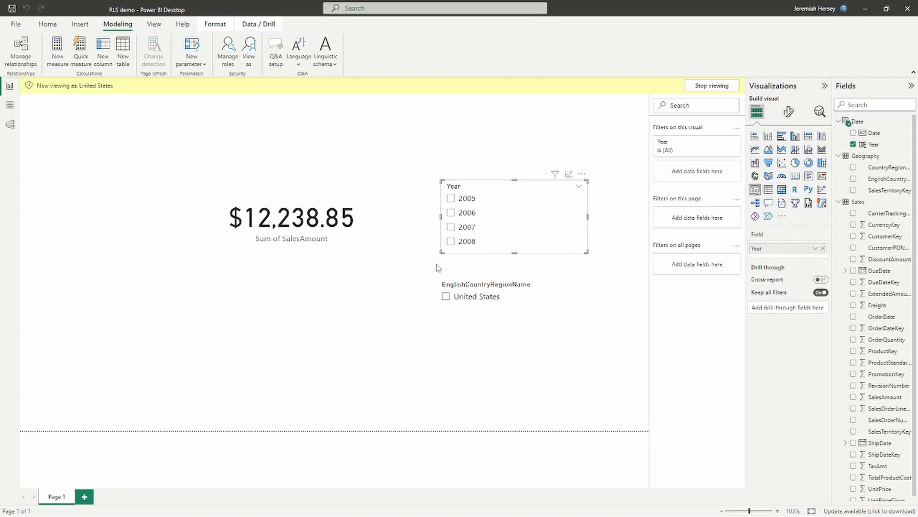
left_click_drag(425, 155, 485, 262)
left_click_drag(498, 232, 525, 266)
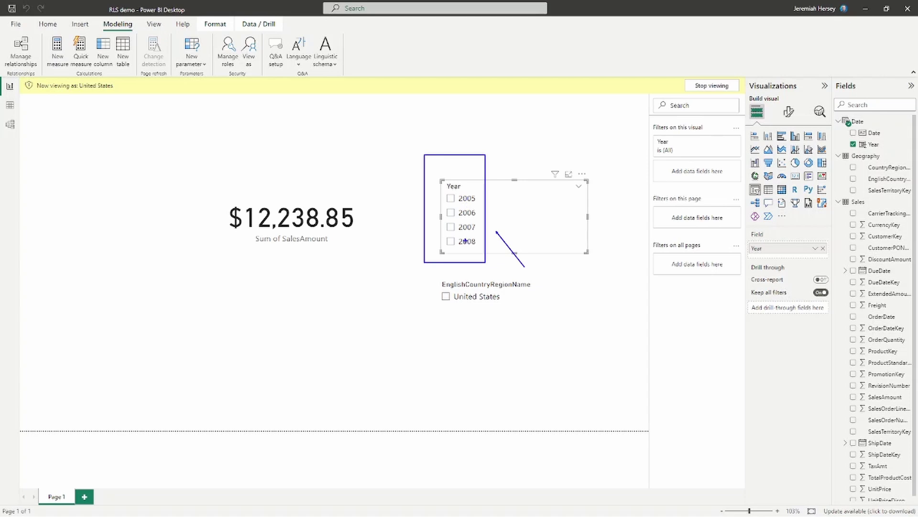
key("Escape")
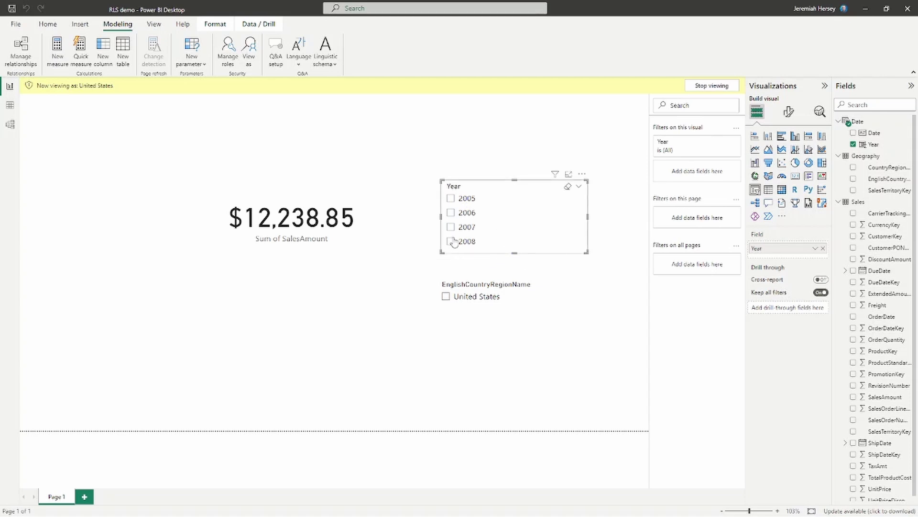
left_click(709, 89)
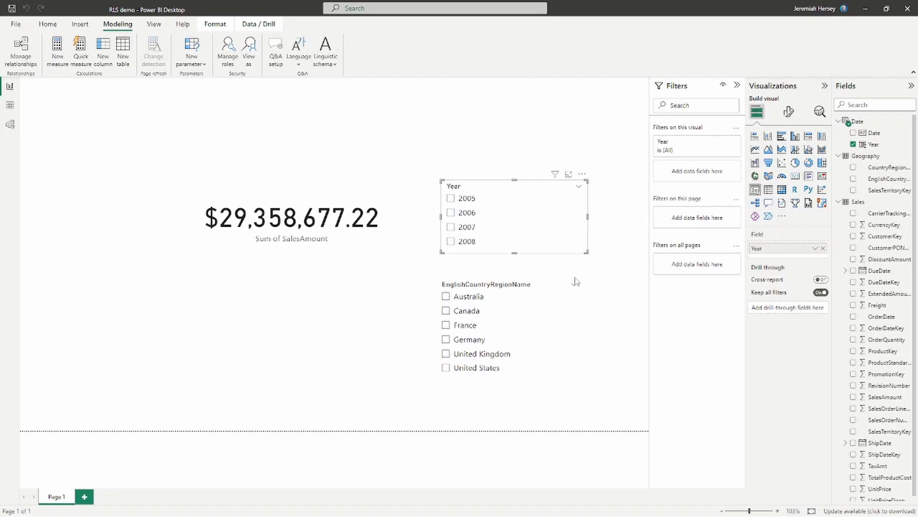
Step: View the report as the US and 2008 role, check both slicers, and stop viewing as that role
left_click(250, 66)
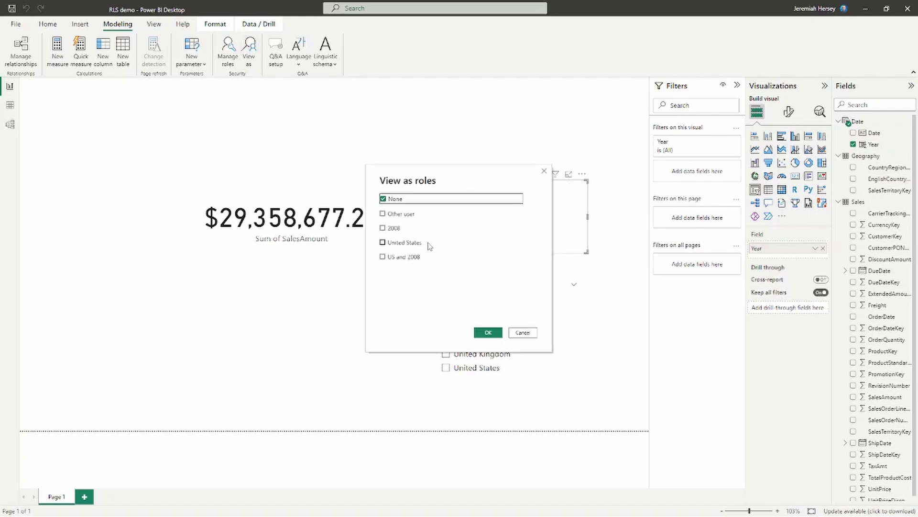
left_click(383, 257)
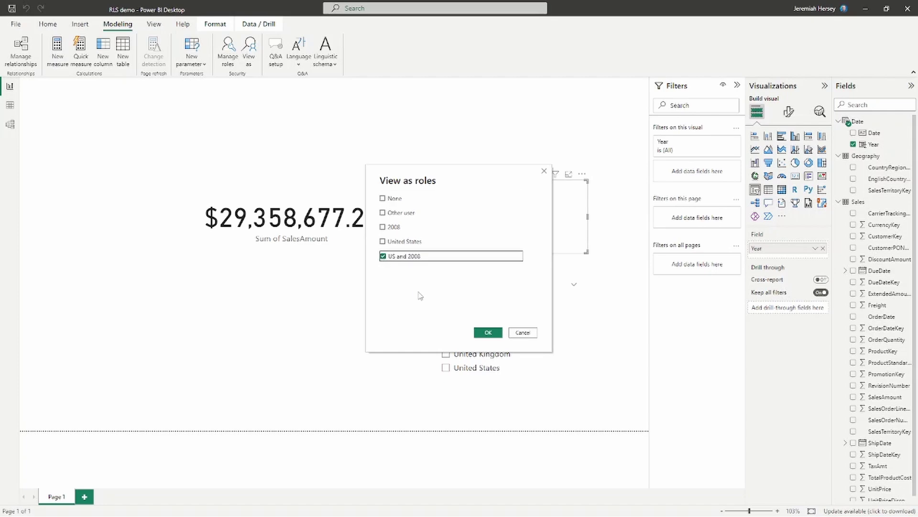
left_click(489, 333)
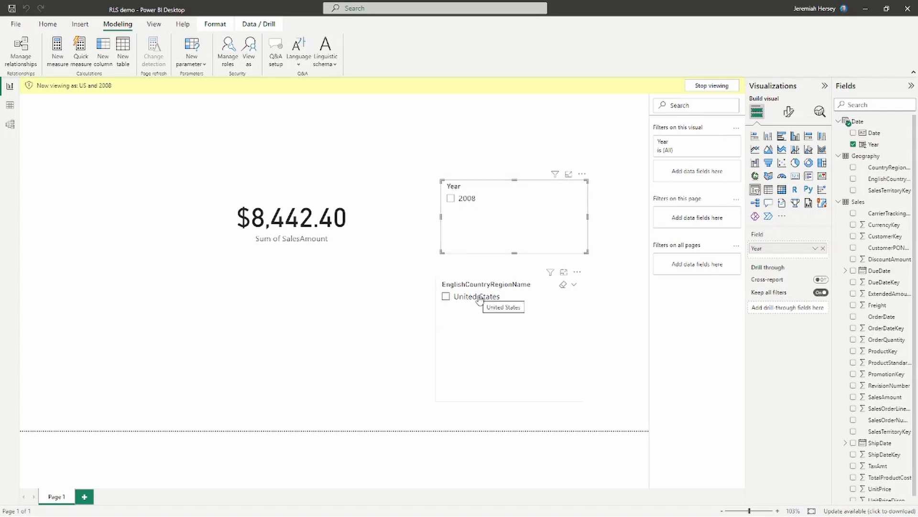
left_click(712, 86)
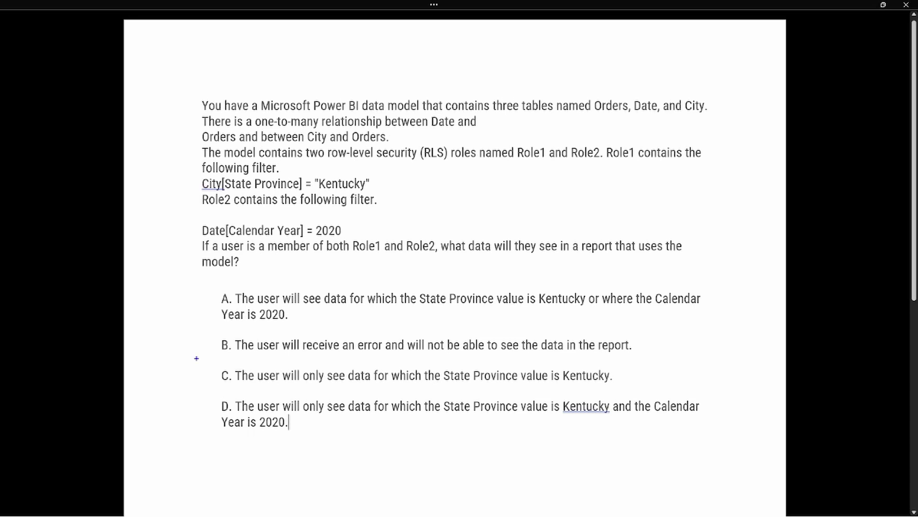
Step: In the exam question document, point an arrow at answer A and strike out answer B
left_click_drag(213, 305, 180, 309)
left_click_drag(219, 344, 632, 343)
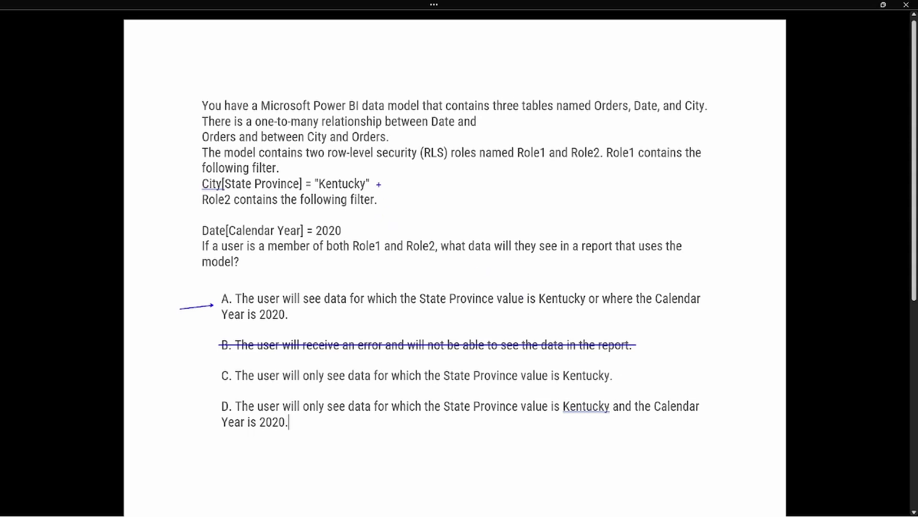
Step: Box the City and Date role filters and label them with arrows reading "All Years" and "All States" respectively
left_click_drag(196, 174, 375, 192)
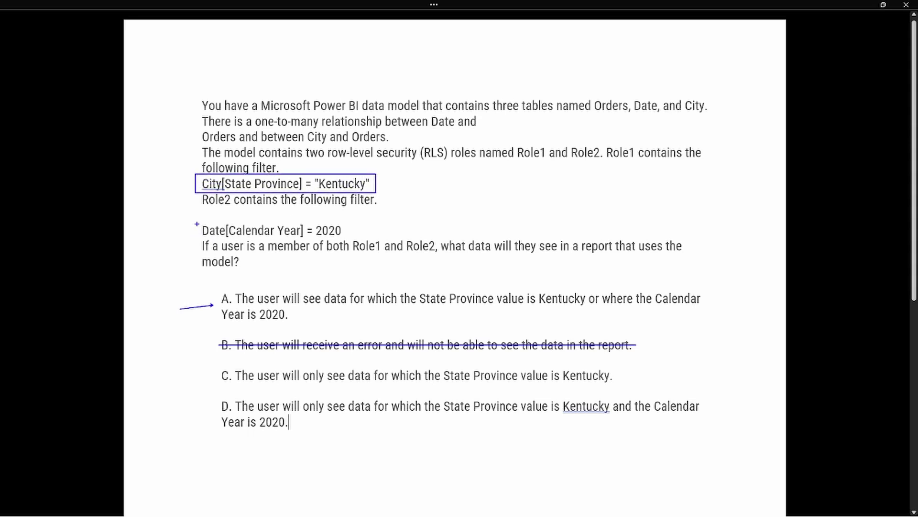
left_click_drag(196, 221, 360, 236)
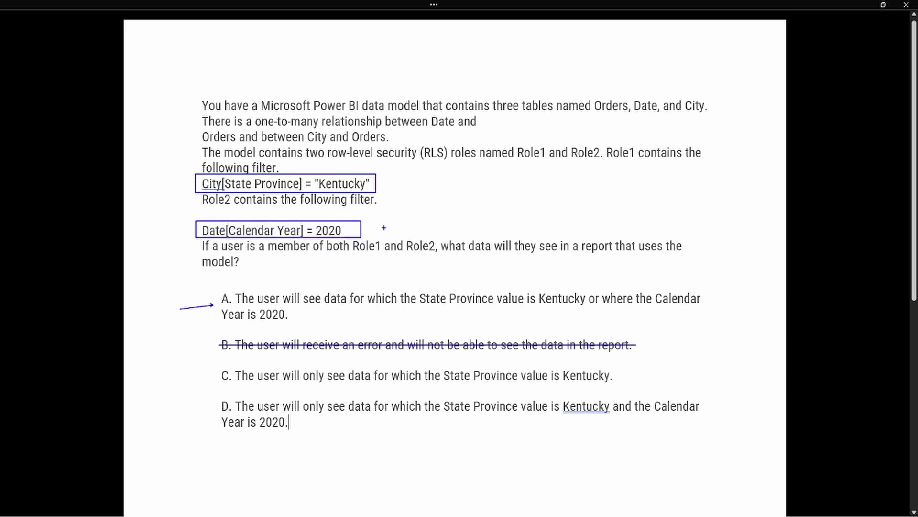
left_click_drag(381, 183, 445, 184)
key("t")
left_click(454, 184)
type("All Years")
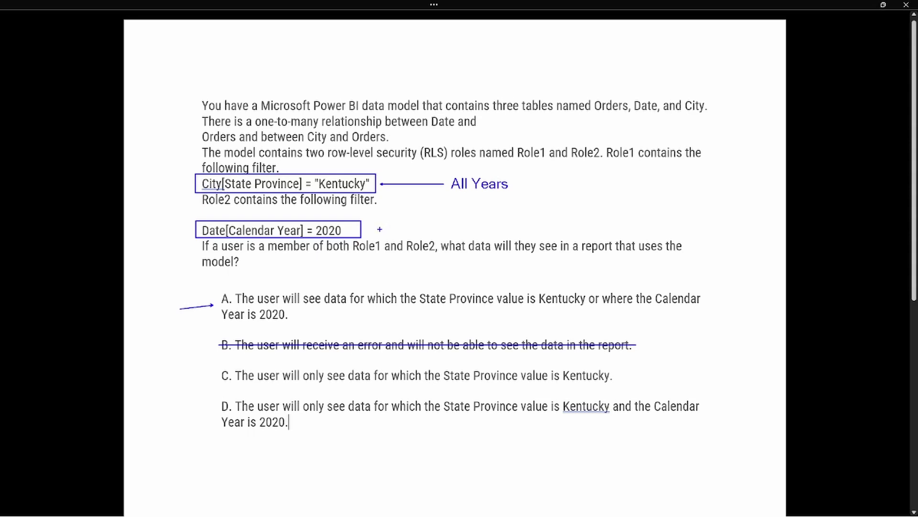
left_click_drag(372, 229, 448, 223)
type("All States")
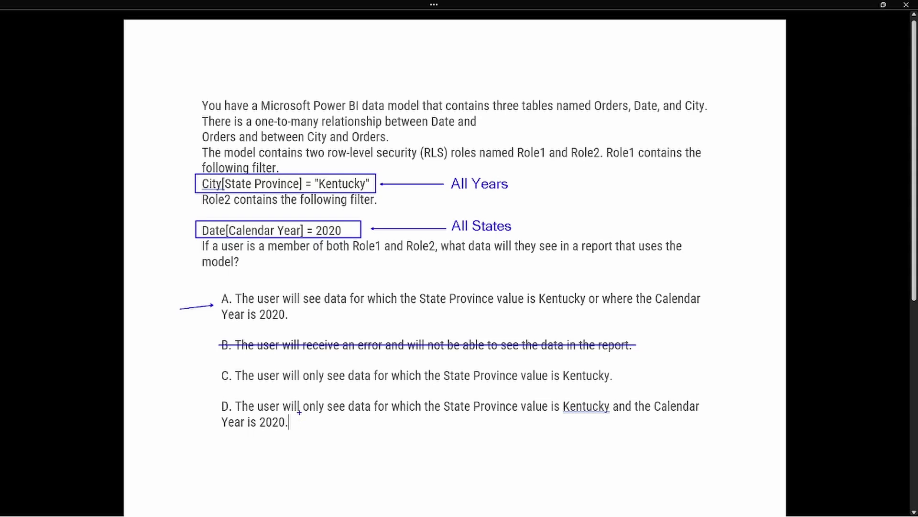
Step: Strike out answer C in the exam question
left_click_drag(219, 375, 612, 376)
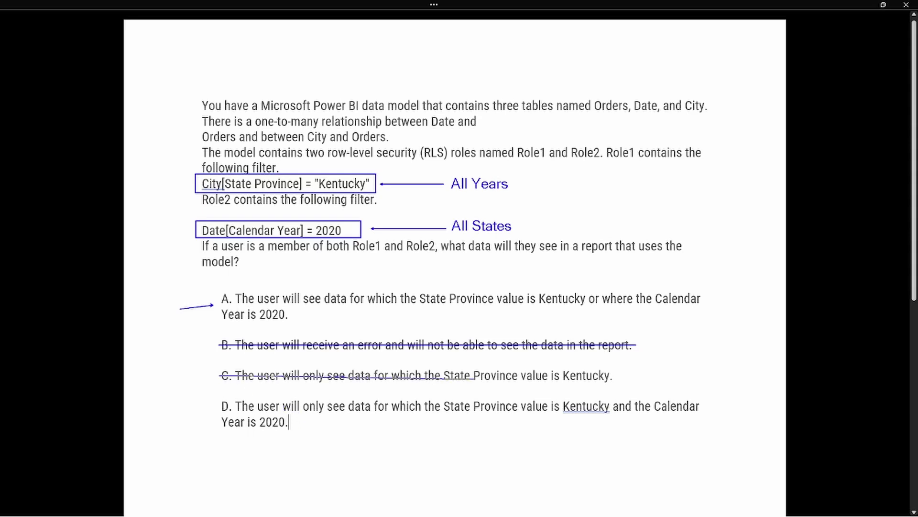